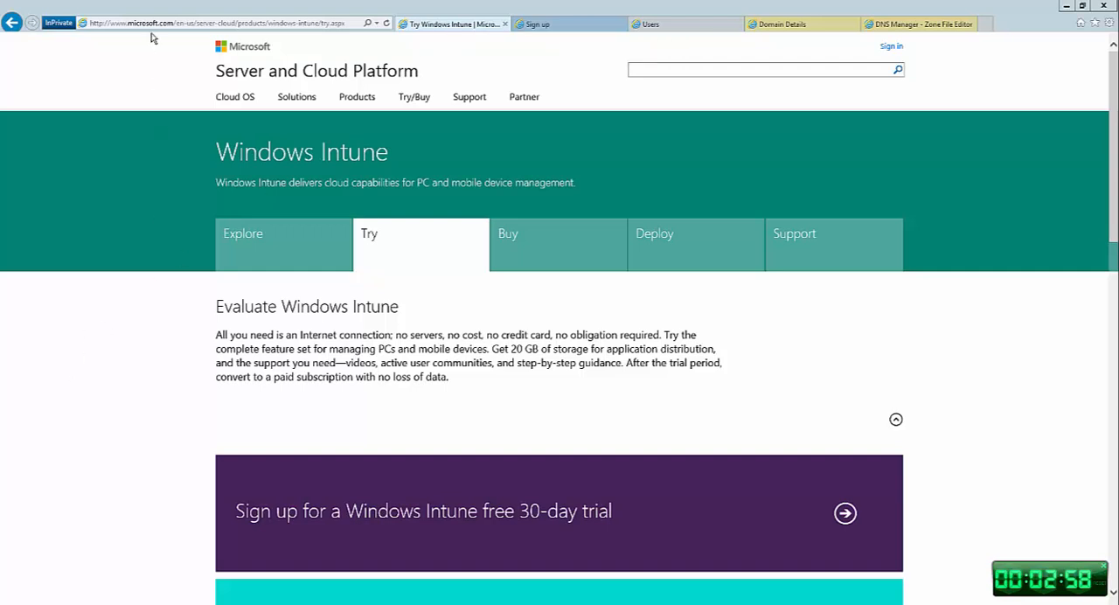
- Review the new domain name field on the Windows Intune trial sign-up form and the domains registered in the account portal
click(419, 510)
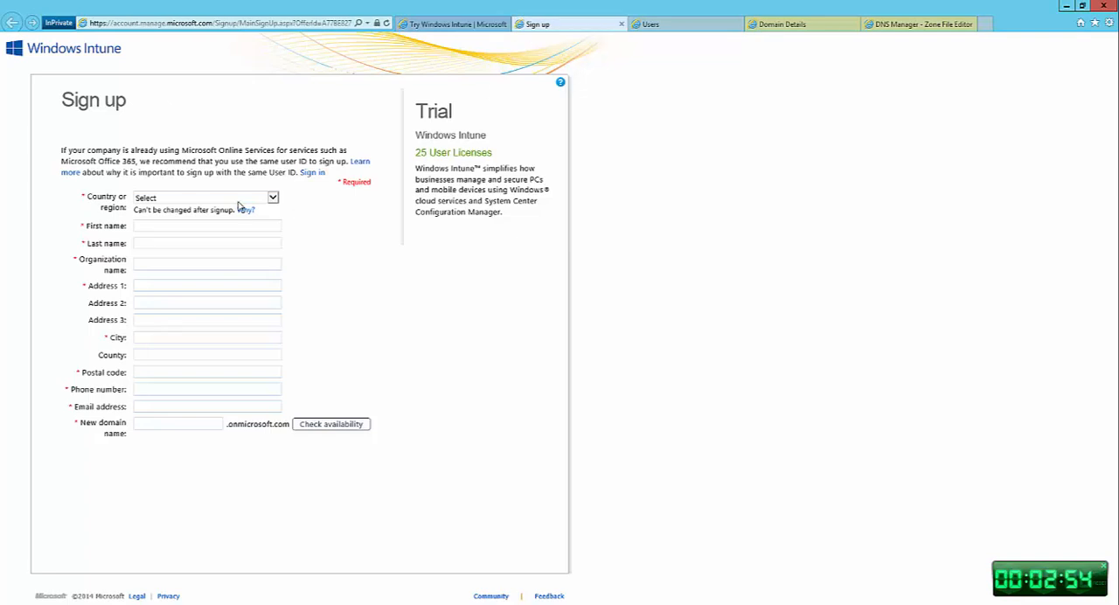
click(186, 426)
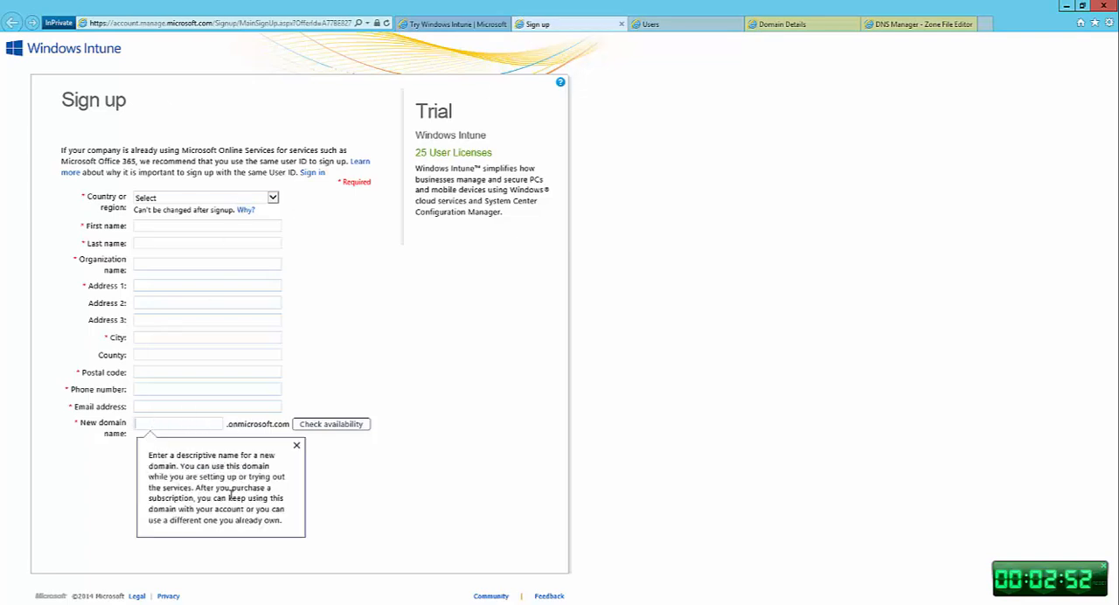
click(666, 23)
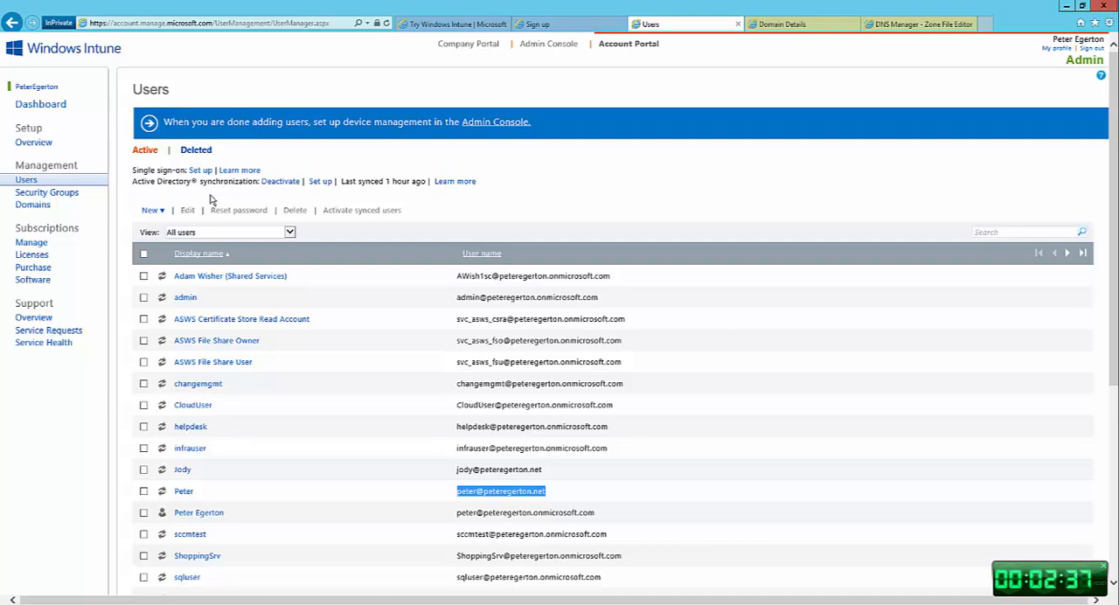
click(38, 207)
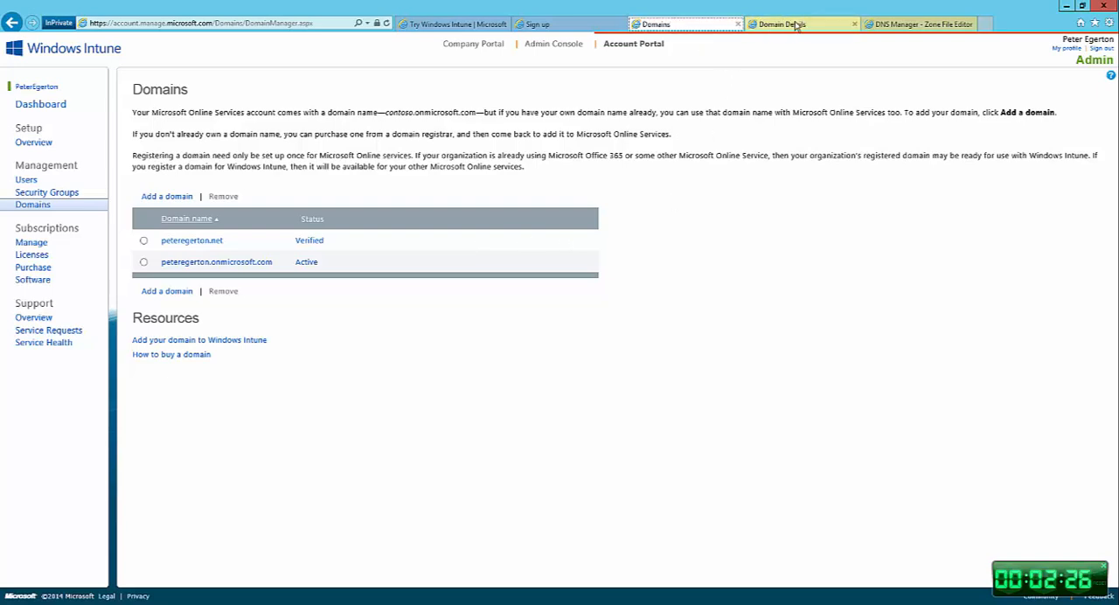
- Extend the GoDaddy DNS Manager session and review the domain's zone file, including its CNAME and TXT records
click(906, 25)
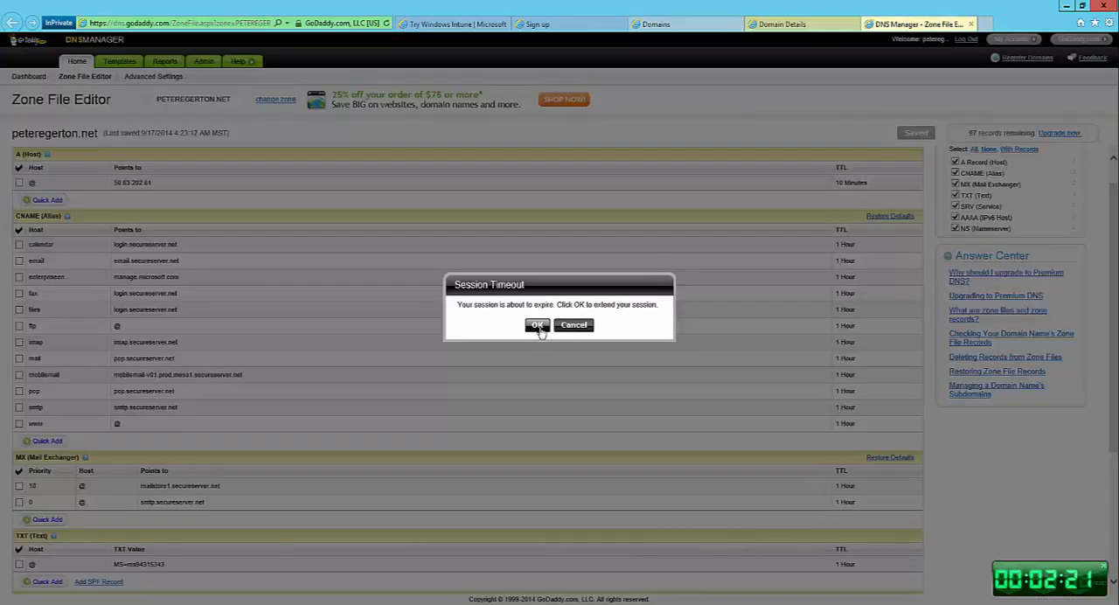
click(536, 325)
scroll(45, 367, down, 3)
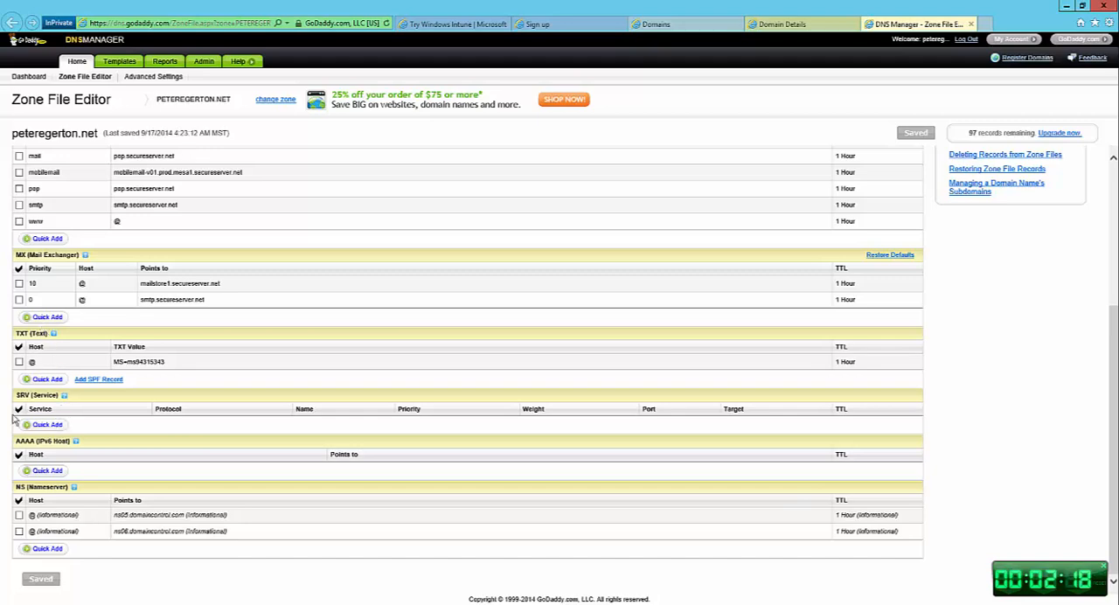
click(75, 440)
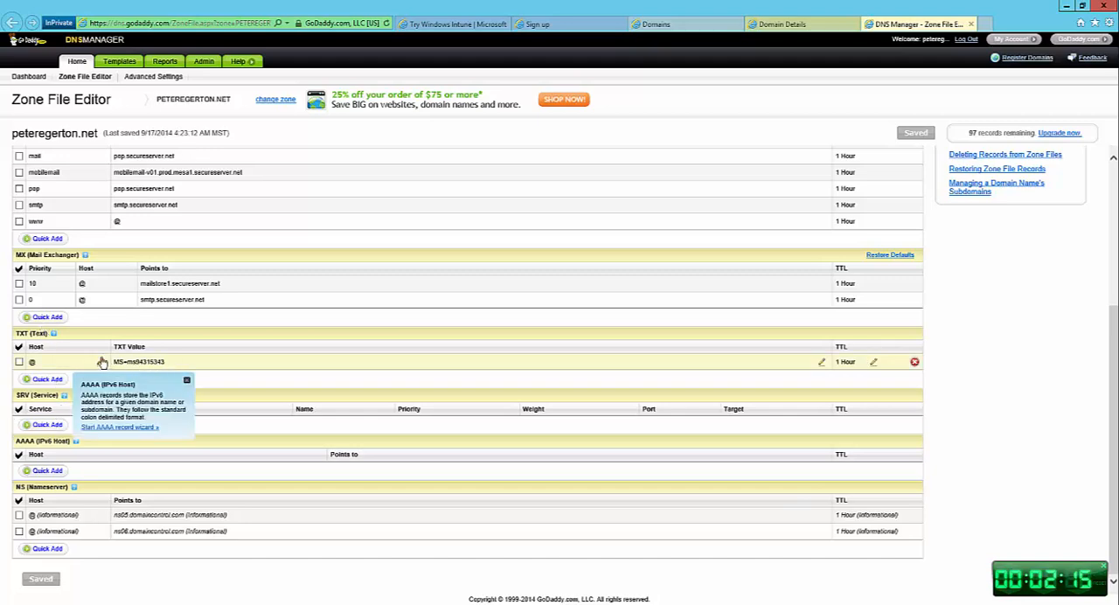
scroll(13, 365, up, 3)
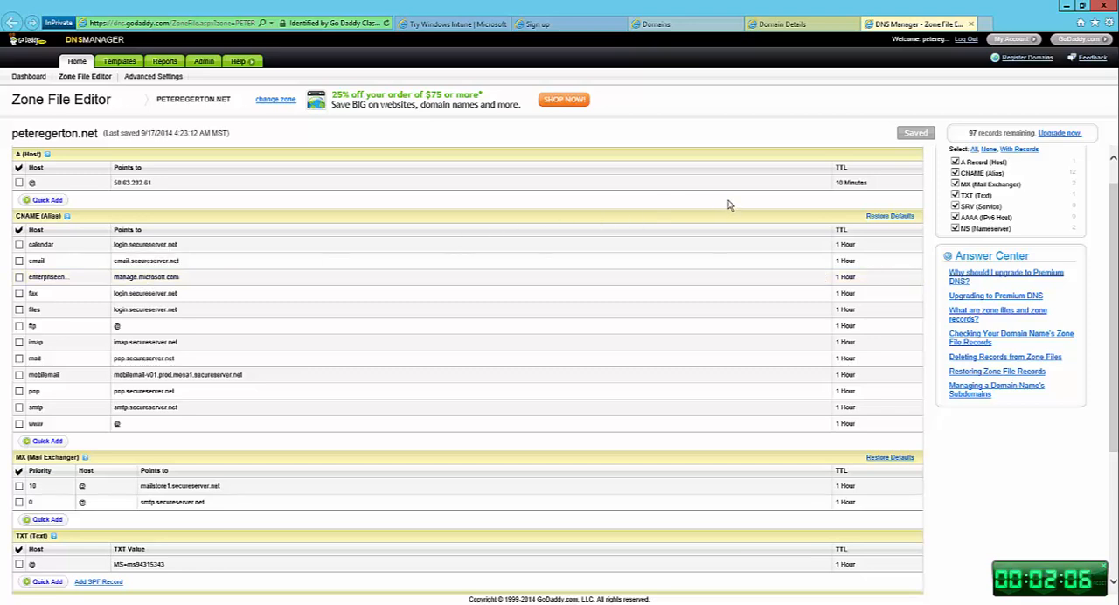
- Switch to the DEMO-CM01 remote session and bring the Windows Azure Active Directory Sync tool Configuration Wizard into view
click(1067, 6)
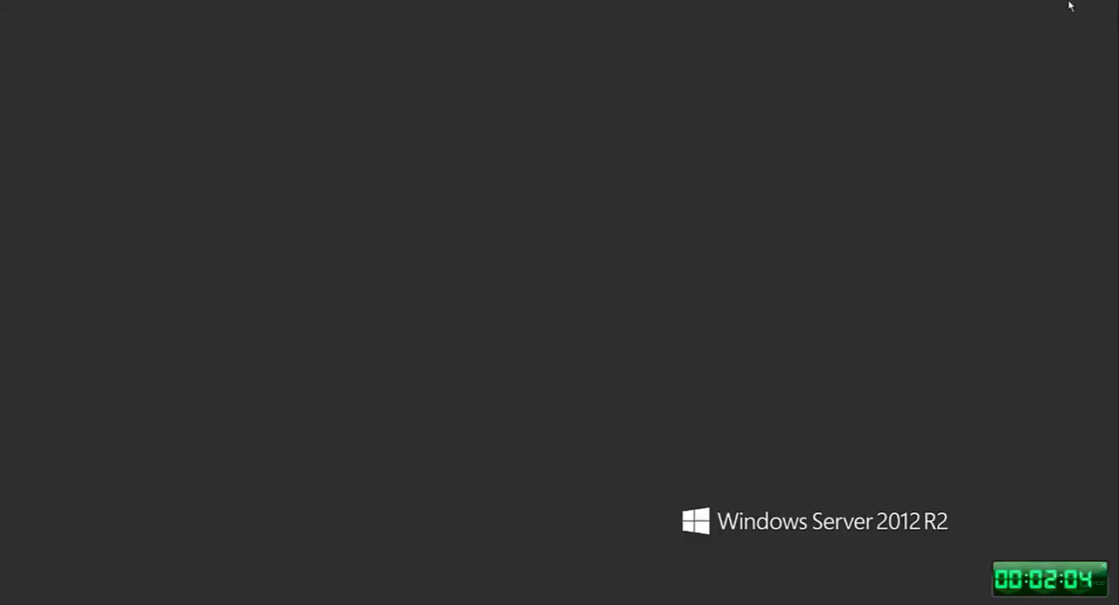
mouse_move(480, 599)
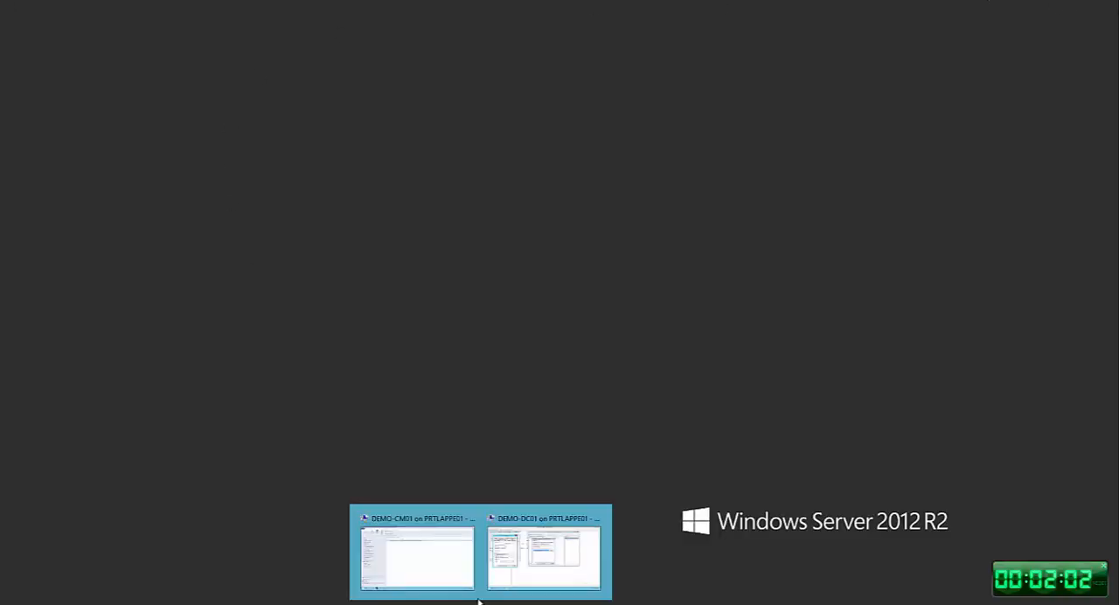
click(403, 567)
click(1074, 11)
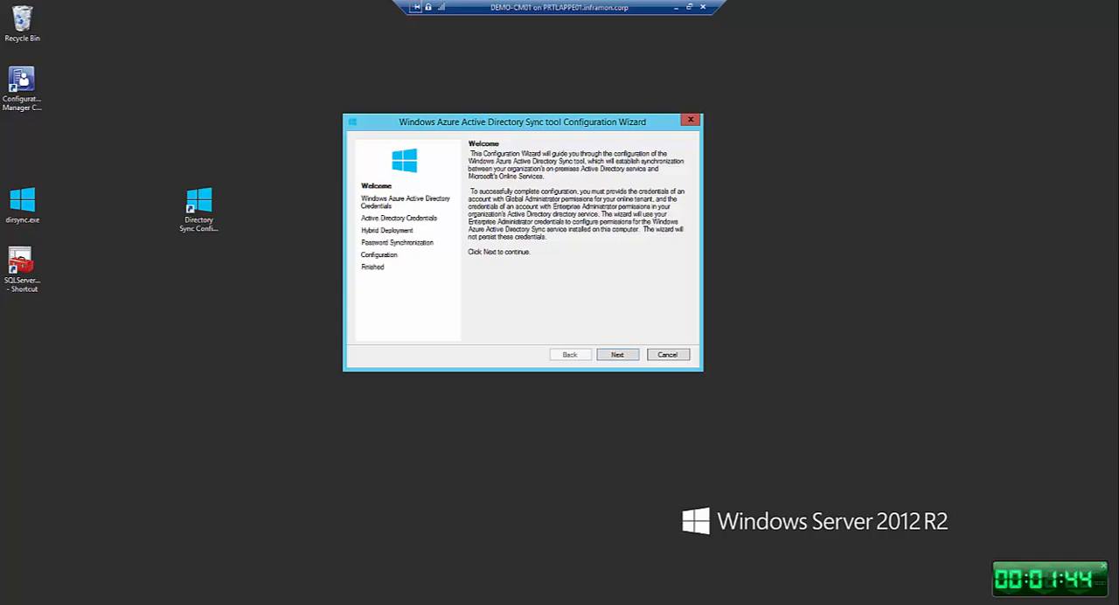
- Switch to the System Center 2012 R2 Configuration Manager console and view the Intune Users collection in Assets and Compliance
mouse_move(228, 603)
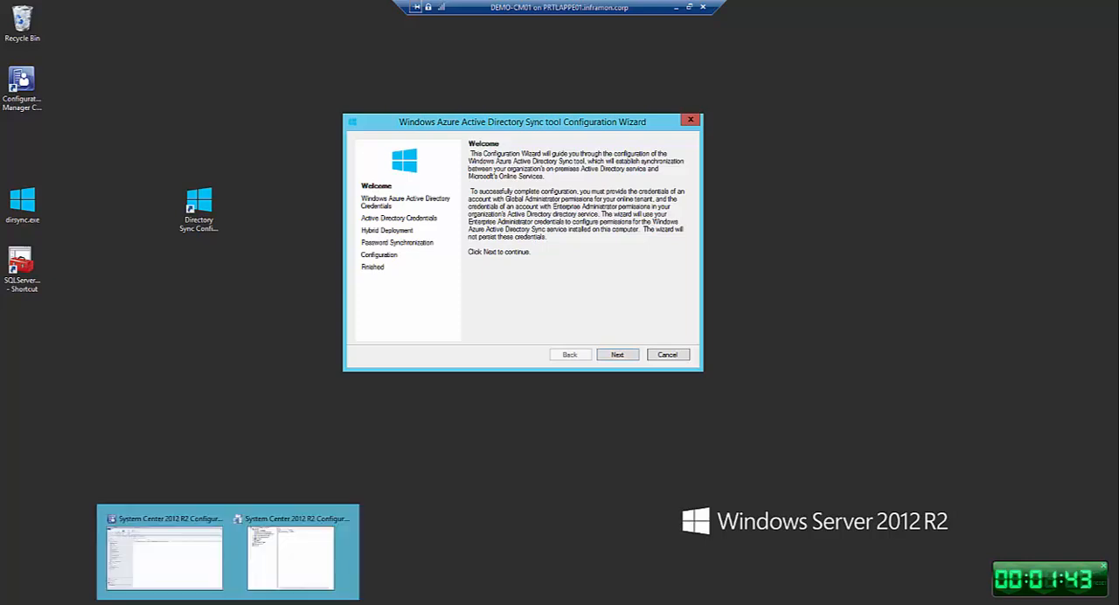
click(199, 578)
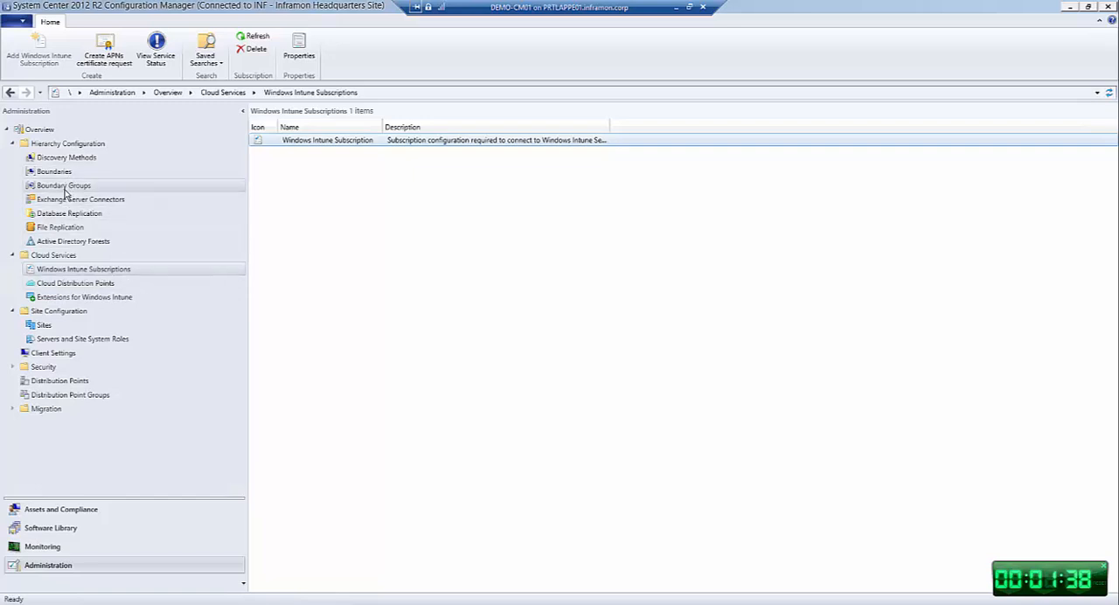
mouse_move(65, 193)
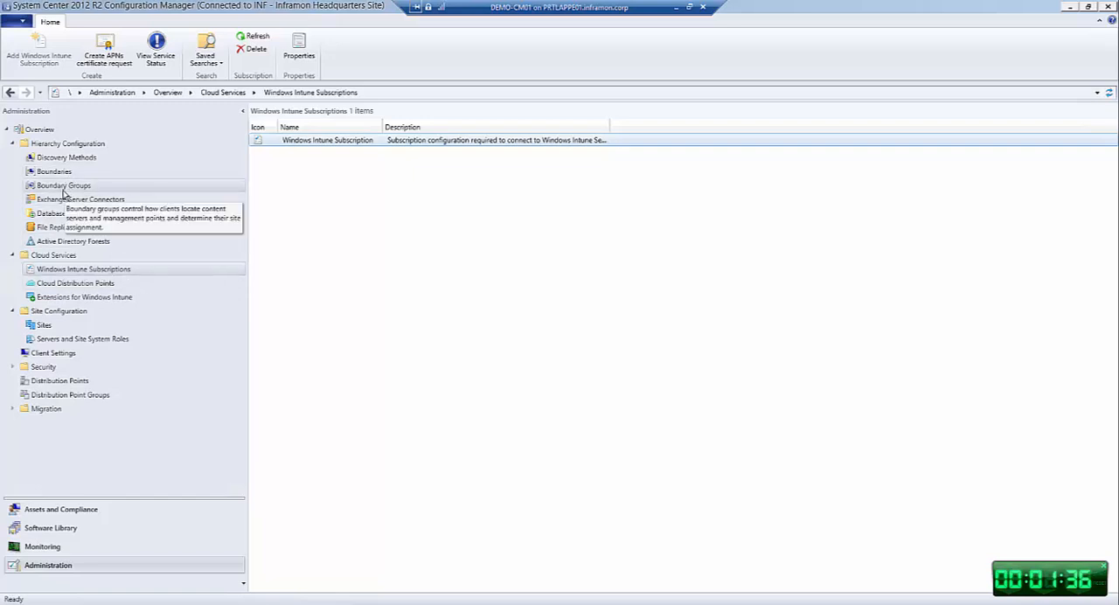
click(67, 510)
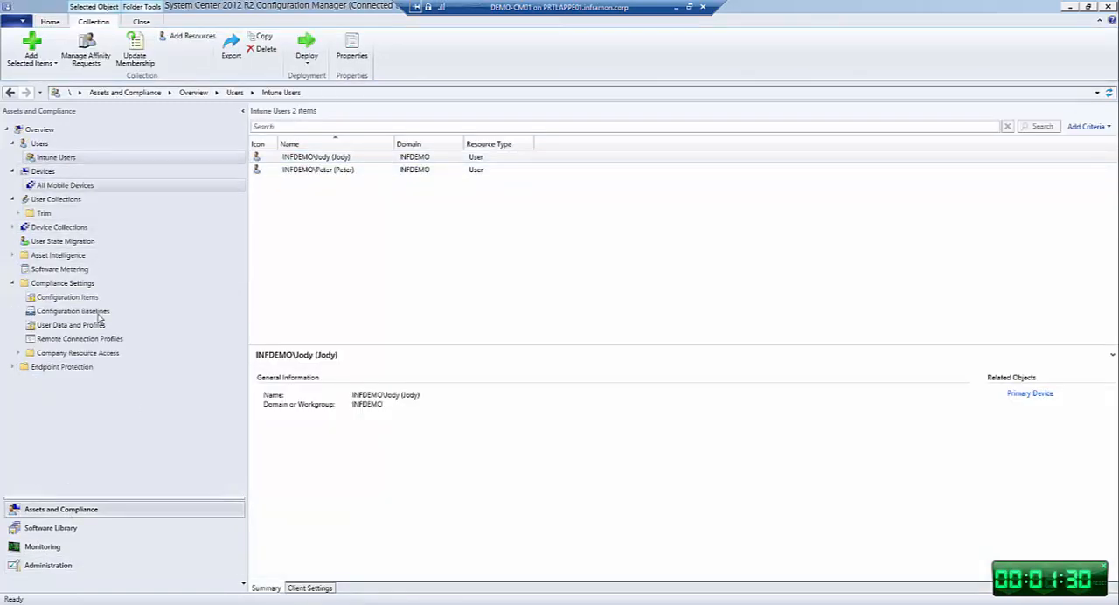
- Review the general properties of the Windows Intune Subscription in Administration, including its user collection and site code, without changing them
click(60, 566)
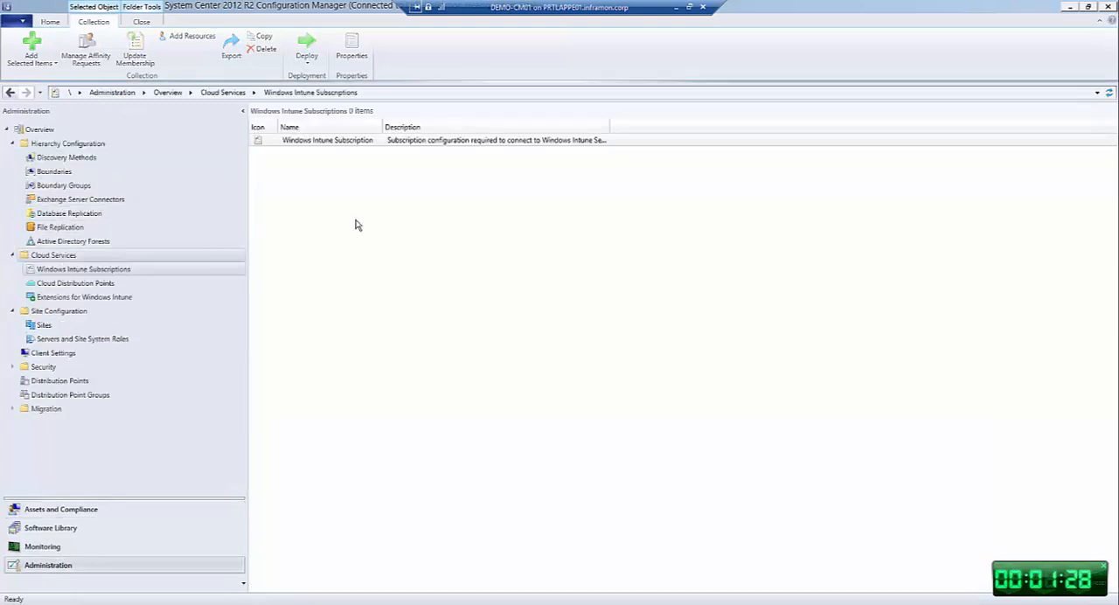
right_click(117, 272)
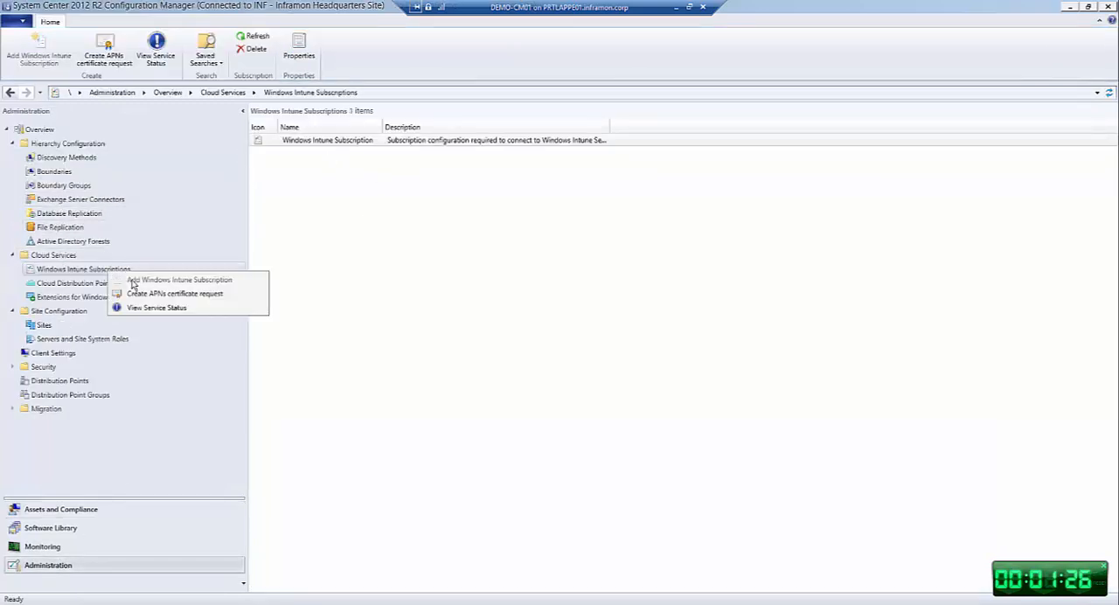
right_click(332, 146)
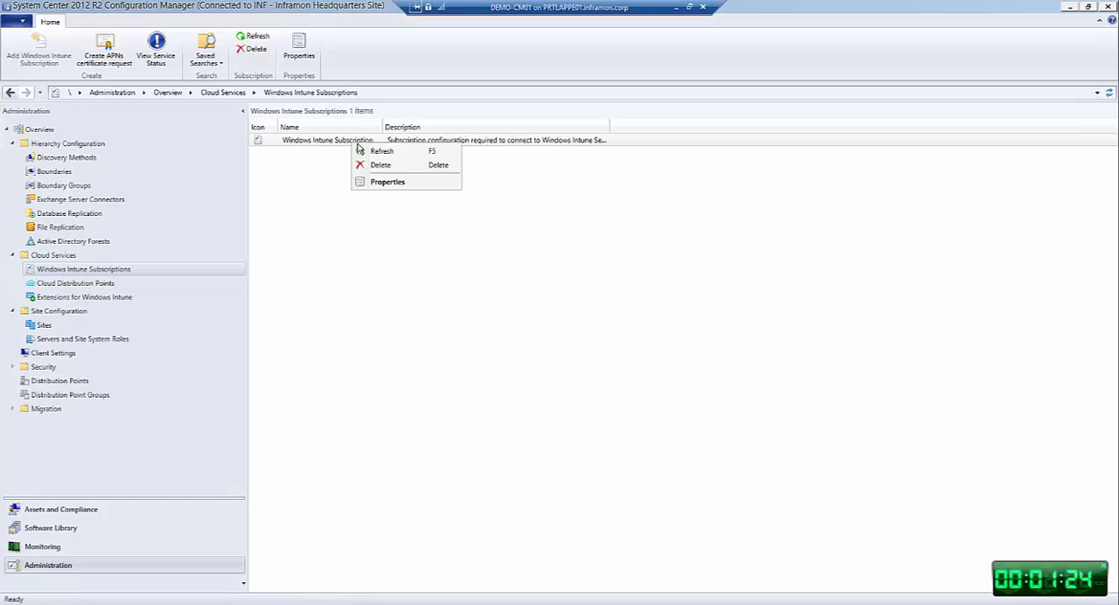
click(389, 182)
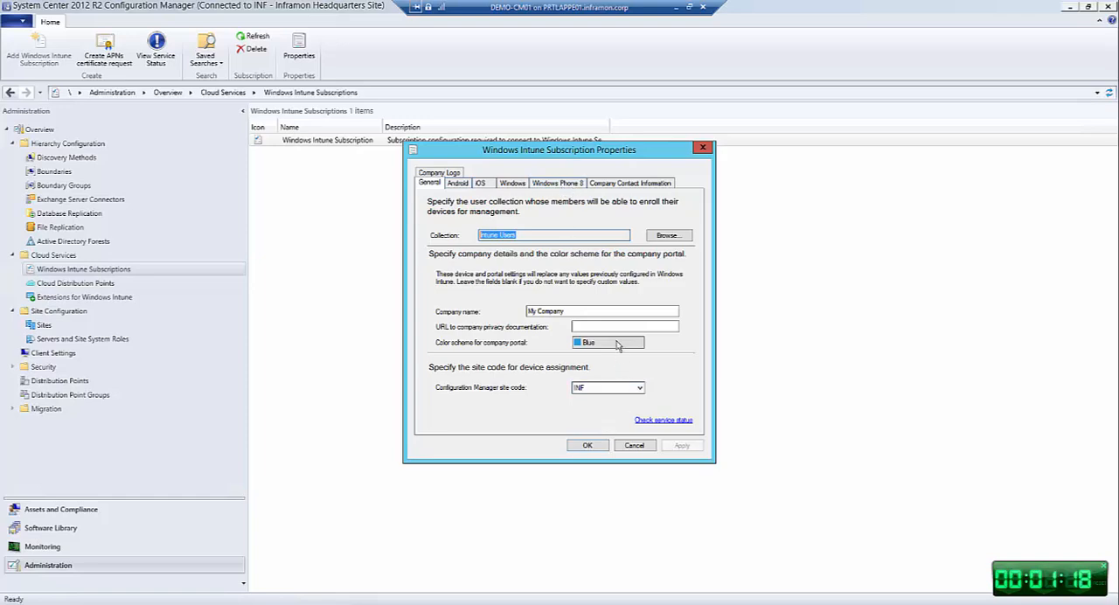
click(632, 444)
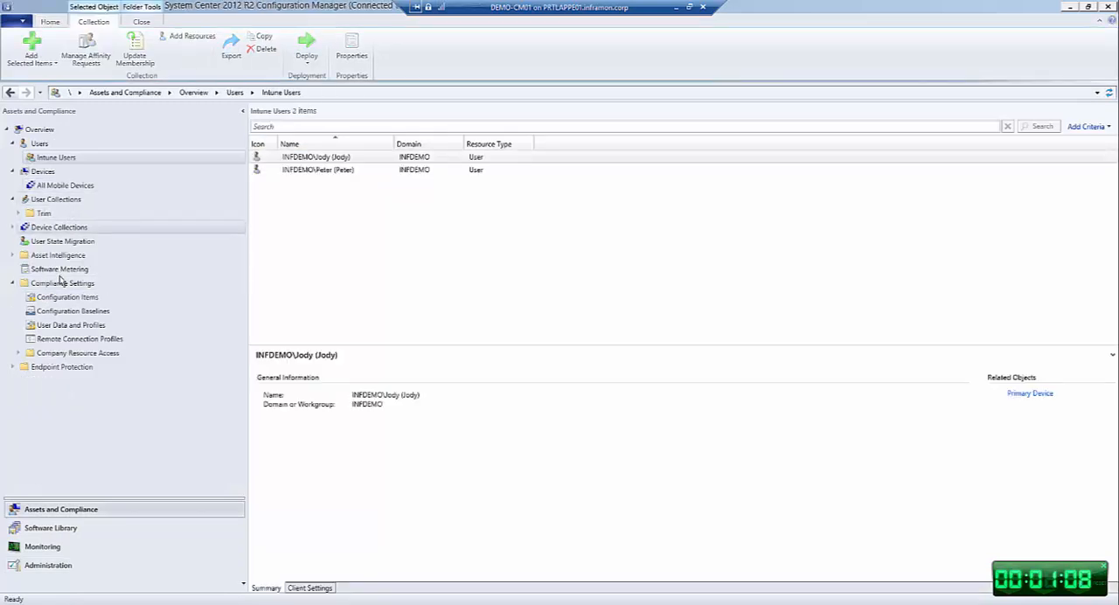
- Review the compliance rules of the TechEd configuration item with the rule name column widened, and close its properties without saving
click(66, 299)
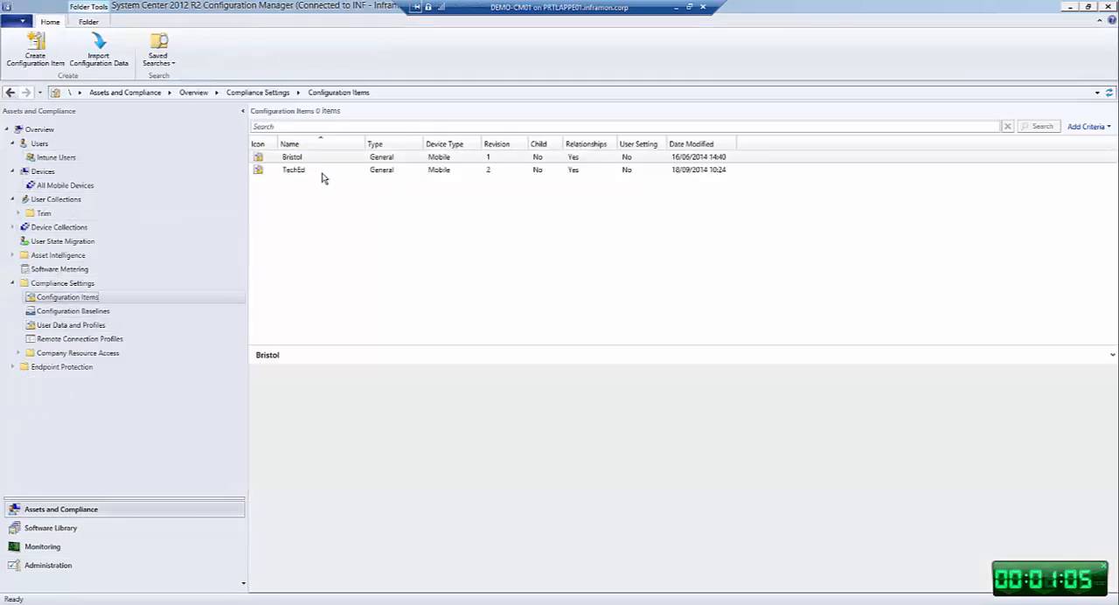
click(330, 171)
right_click(342, 173)
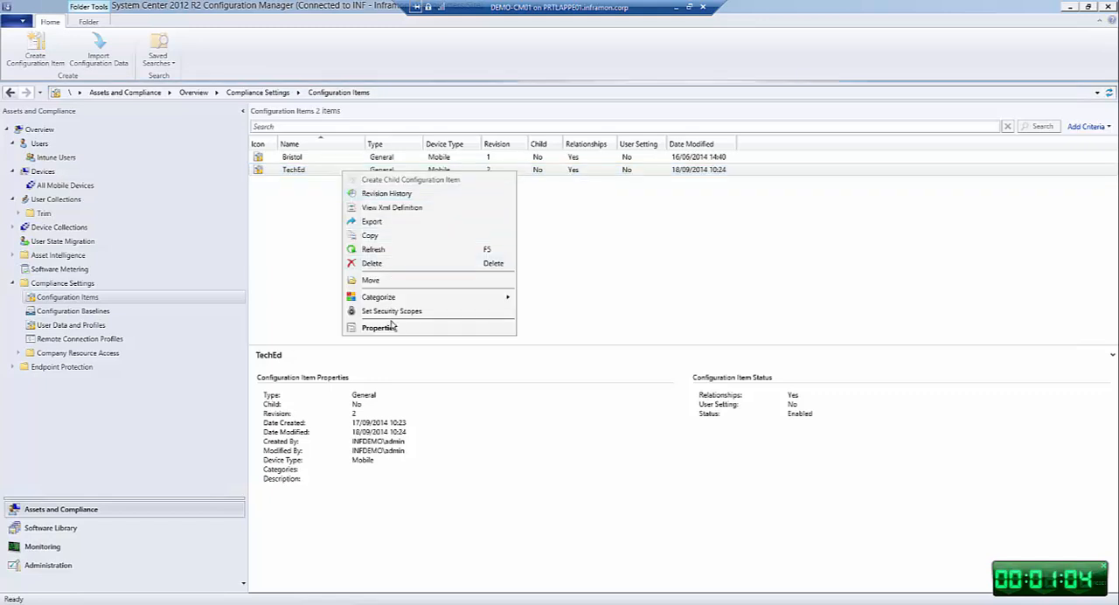
click(380, 328)
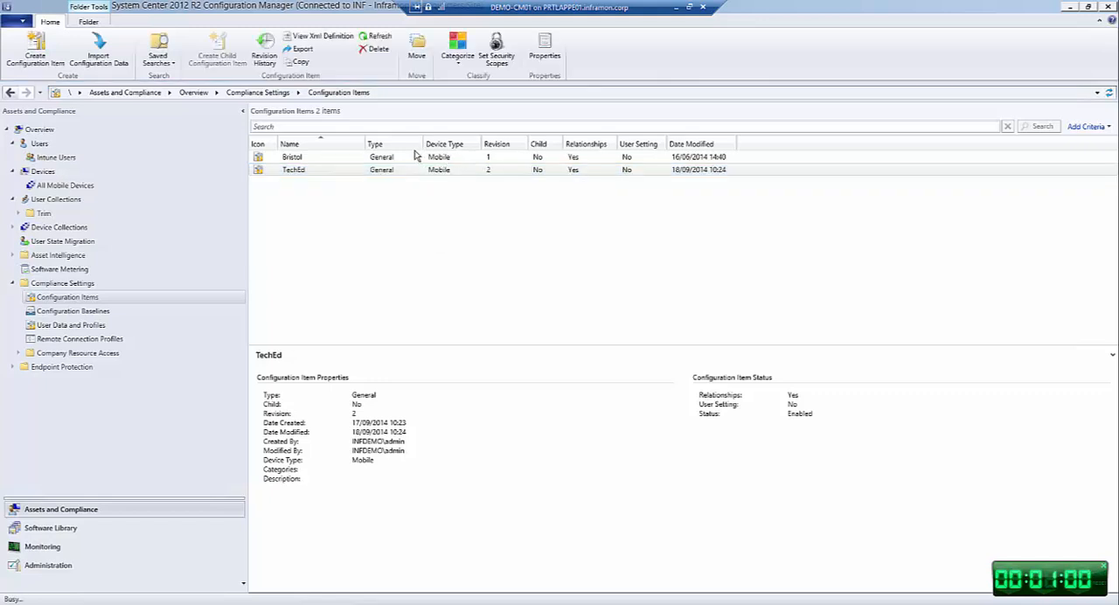
click(493, 161)
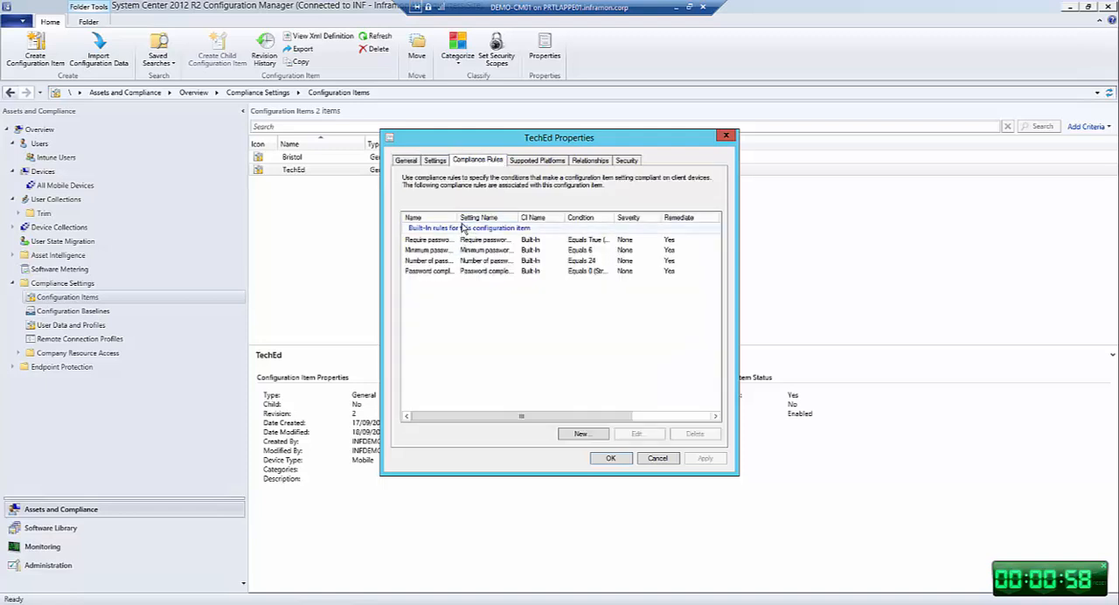
drag(458, 216, 506, 218)
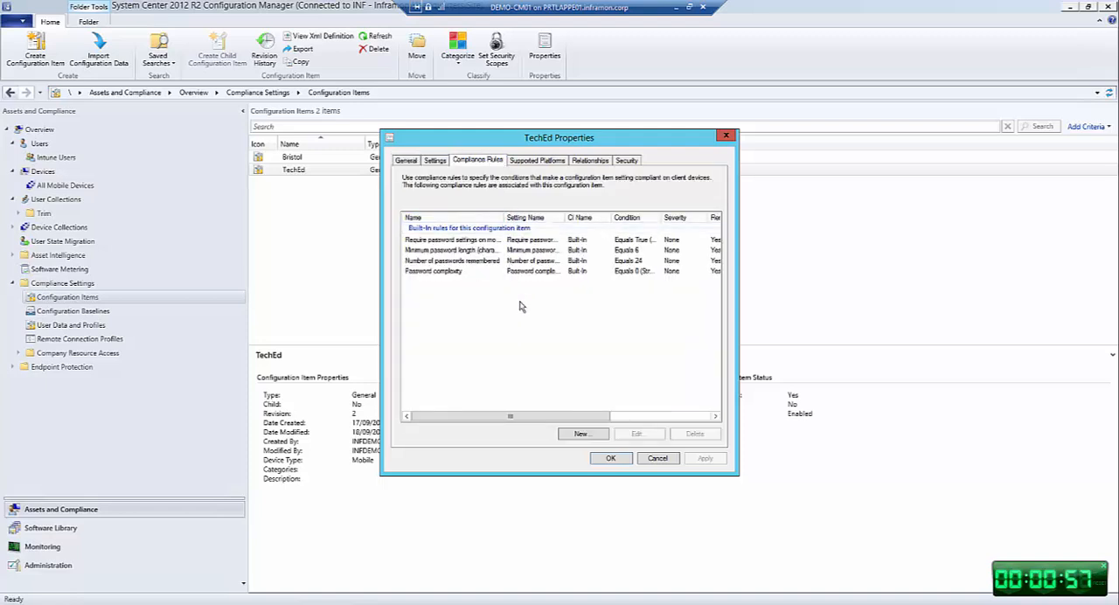
click(657, 458)
- Examine the deployments of the TechEd configuration baseline in Compliance Settings
click(87, 311)
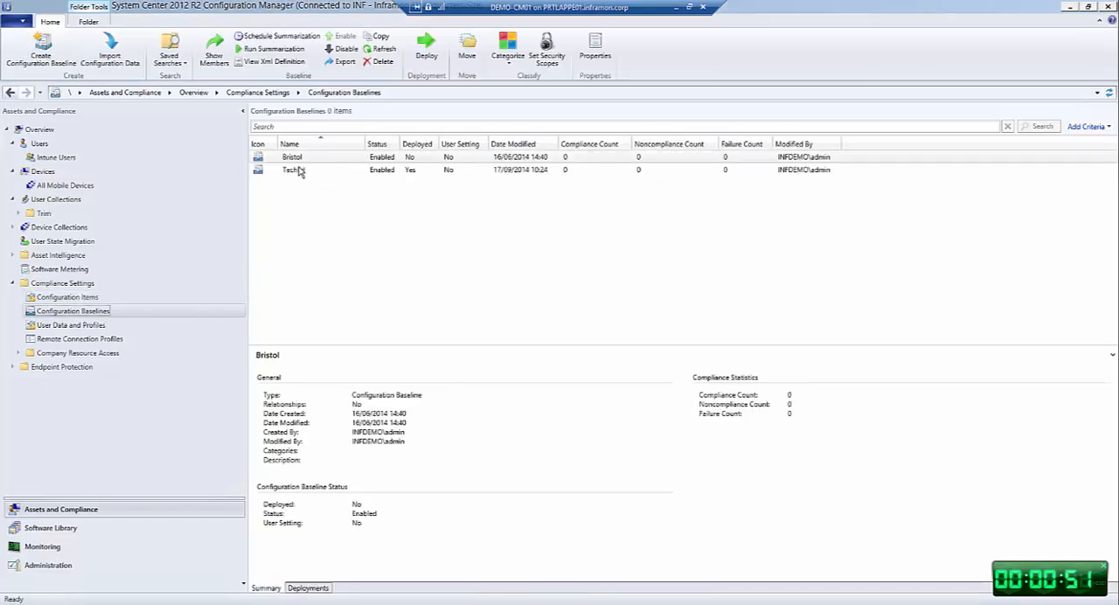
click(301, 175)
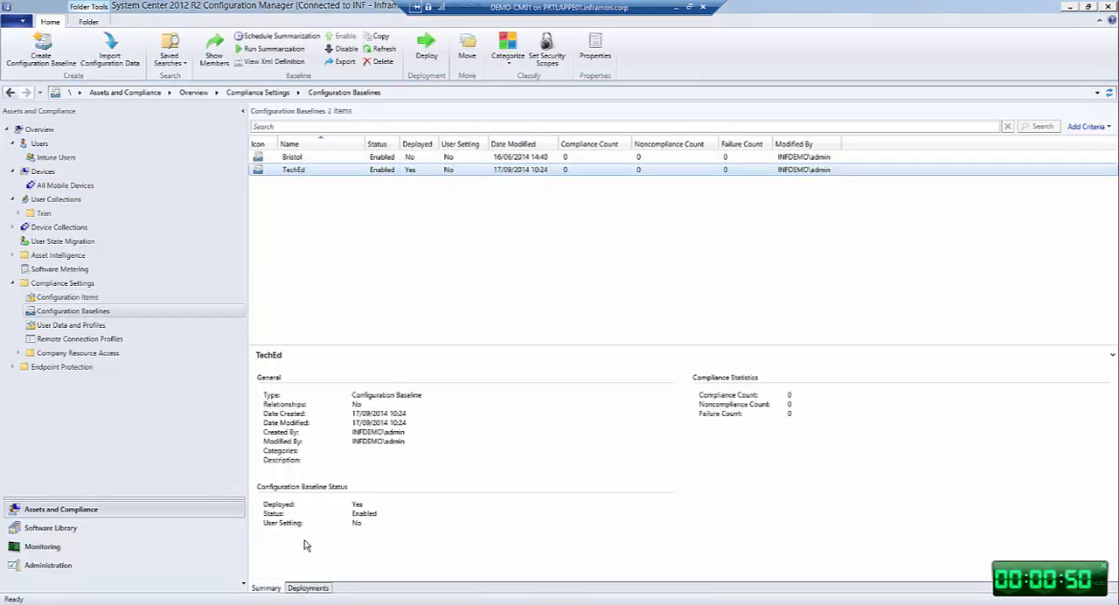
click(308, 588)
click(328, 390)
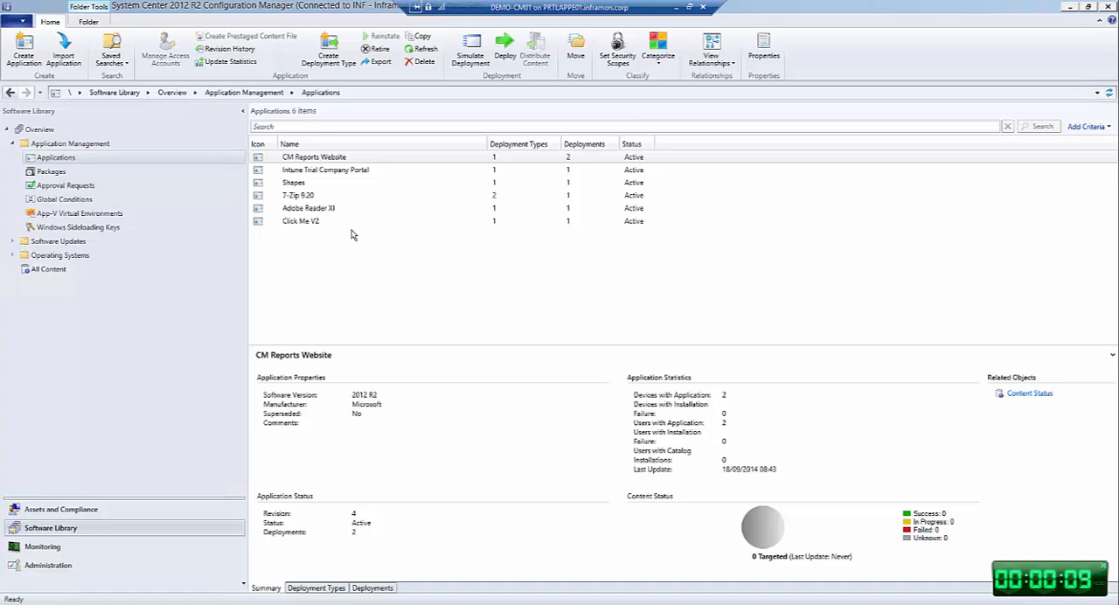
- View the enrolled device in the All Mobile Devices collection in Assets and Compliance
click(98, 511)
click(79, 186)
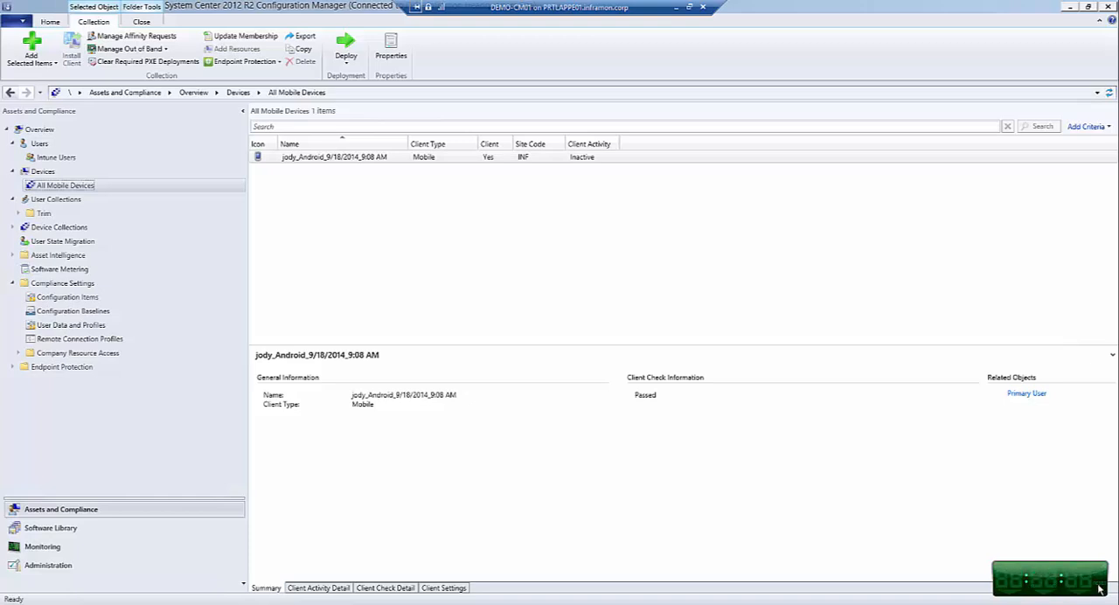
click(1101, 589)
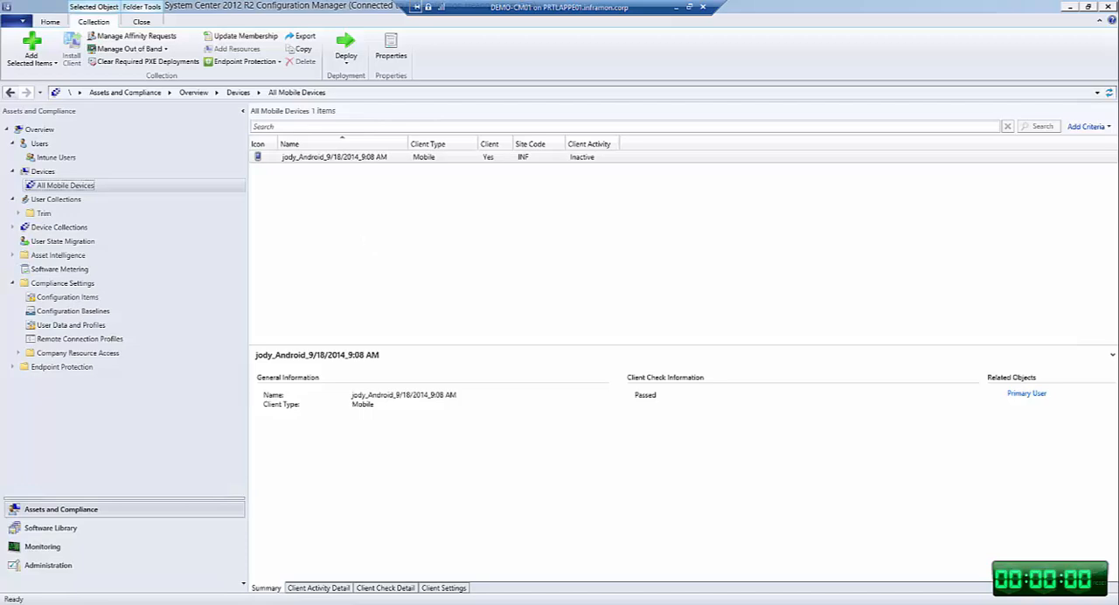
- Minimize the remote session, switch to Internet Explorer, and review the Windows Intune trial and evaluation resources
click(676, 7)
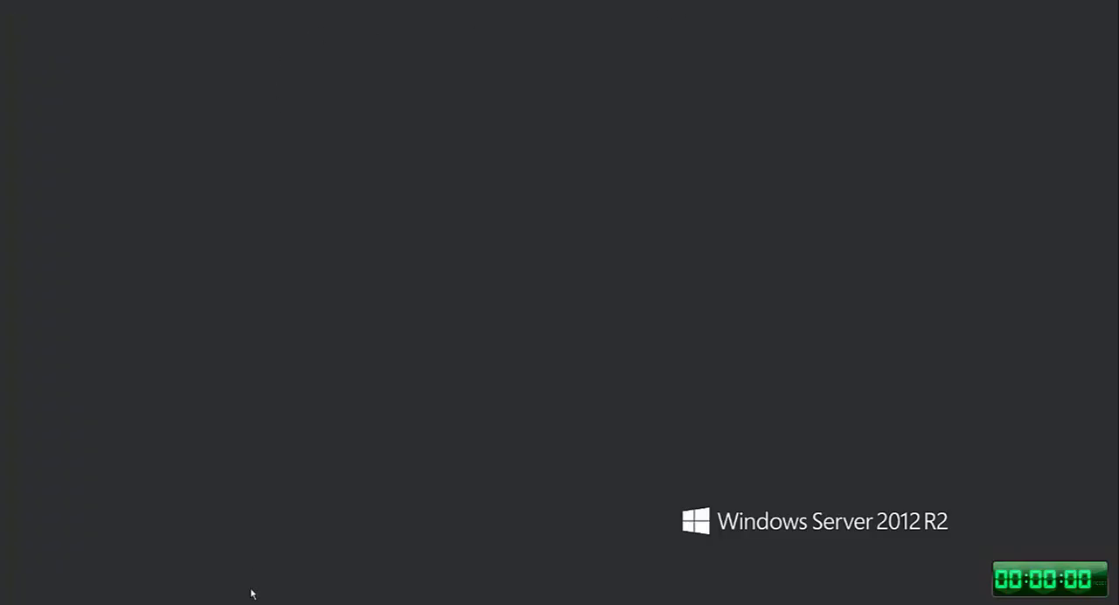
click(70, 554)
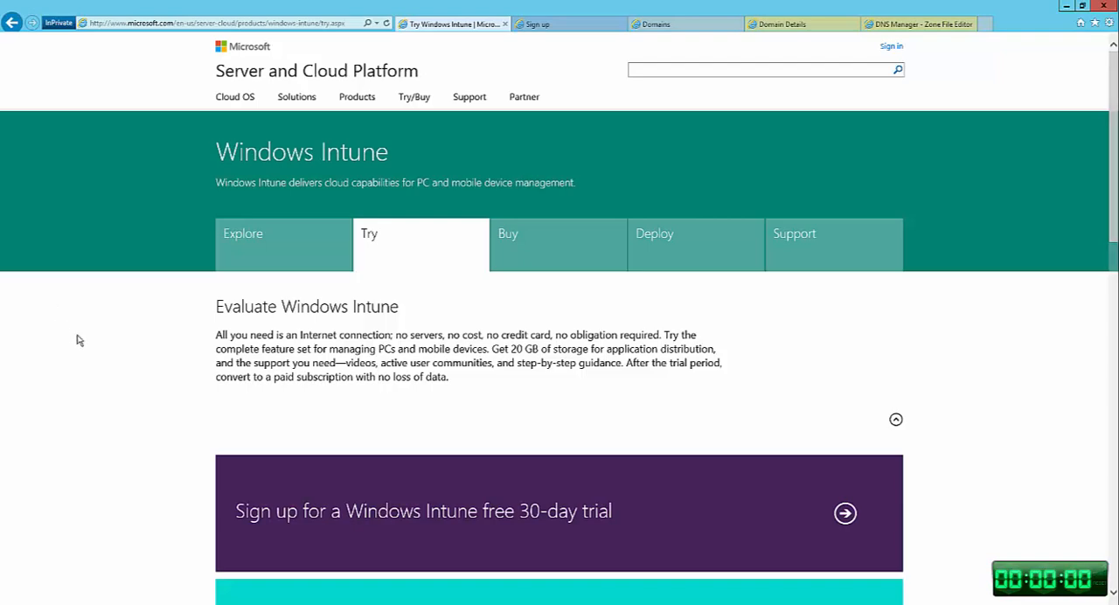
scroll(122, 362, down, 2)
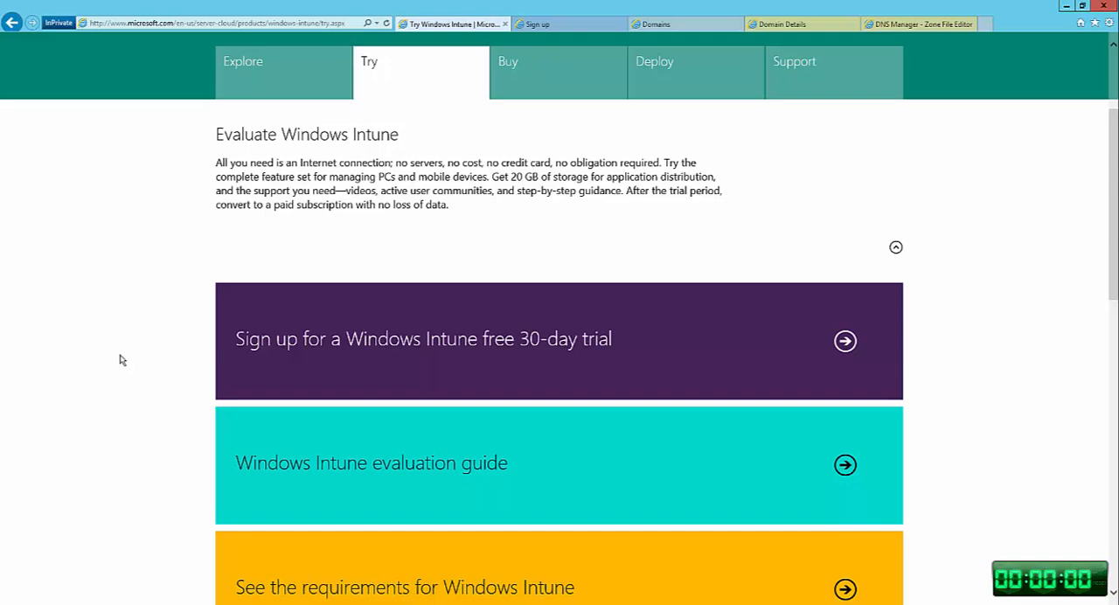